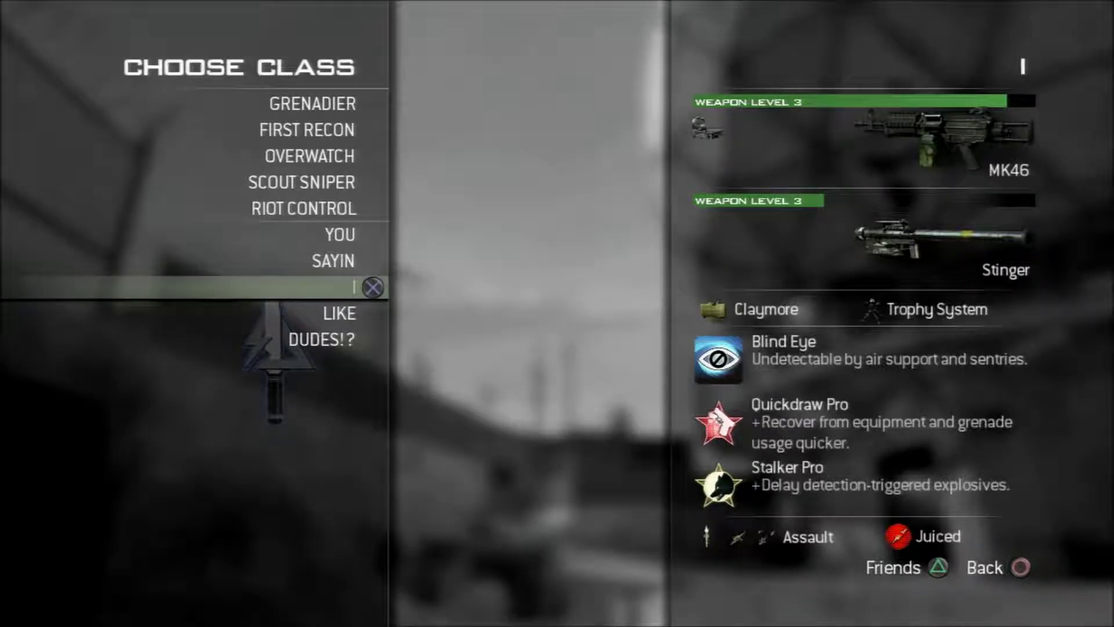
key("Escape")
key("f")
key("Escape")
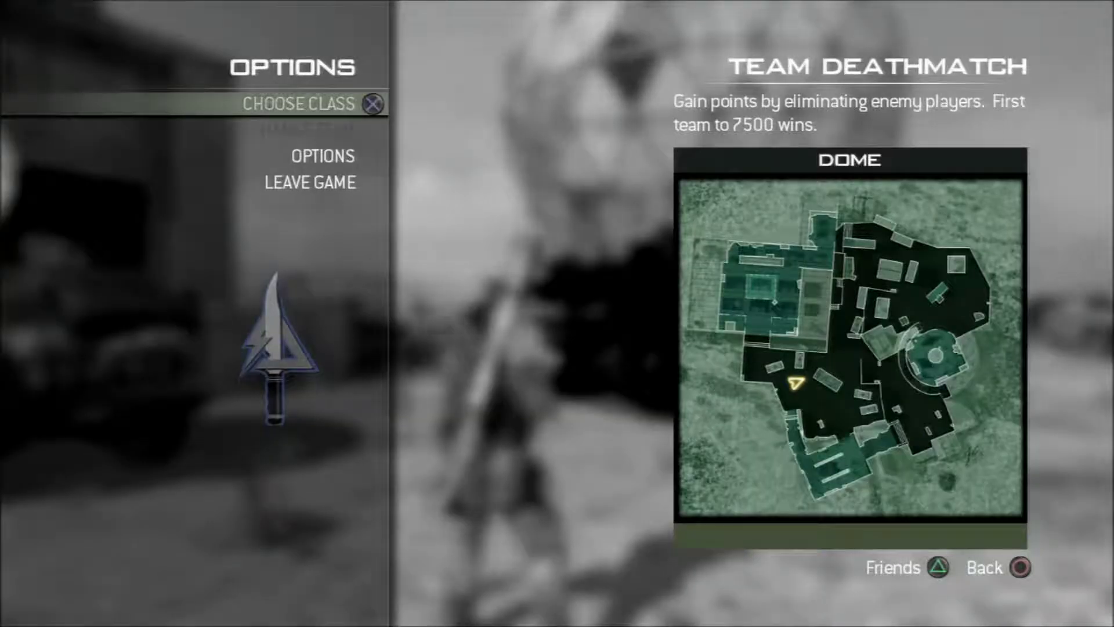
key("Return")
key("Down")
key("Return")
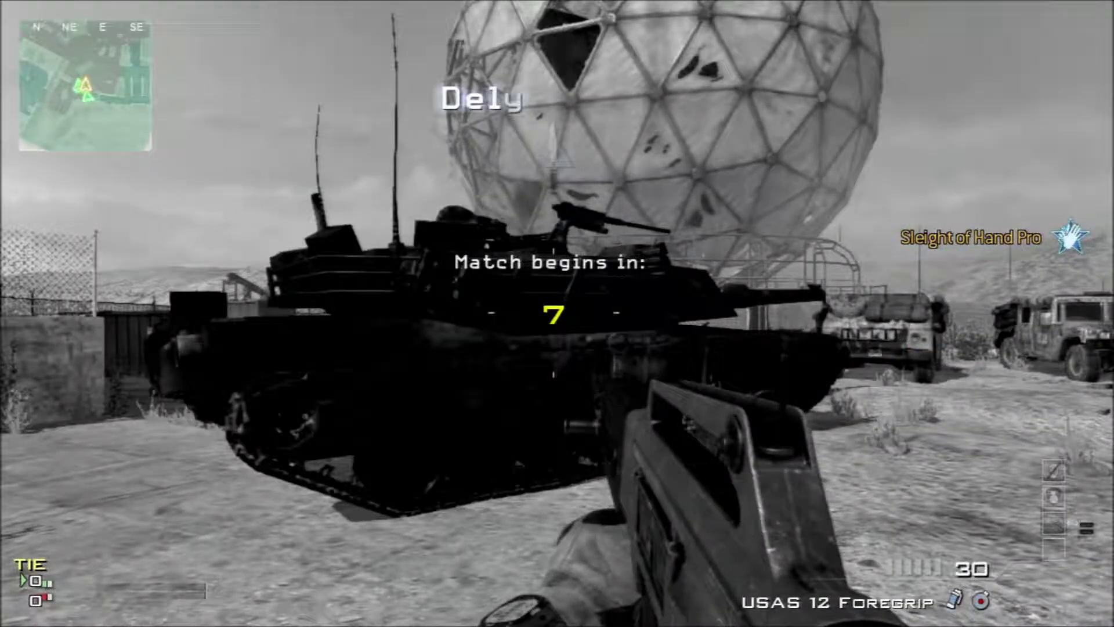